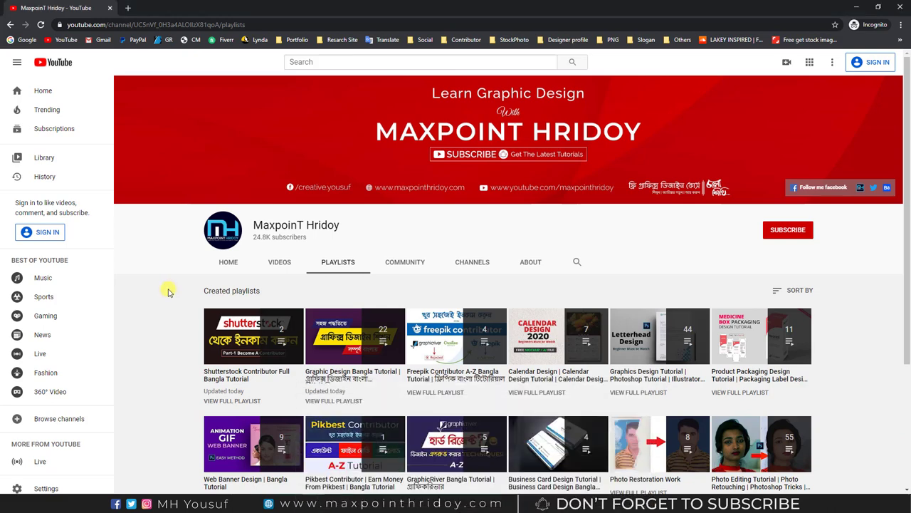
- Switch to the Shutterstock contributor dashboard and open the account settings
left_click(288, 507)
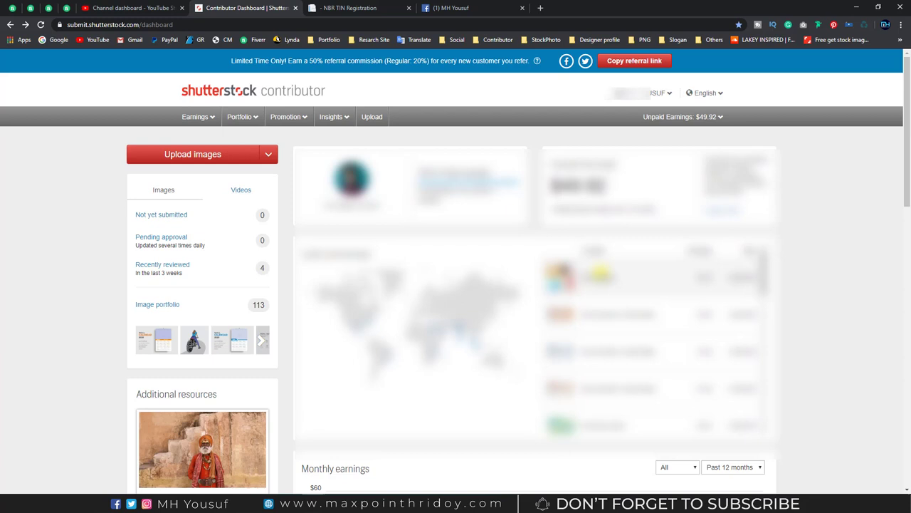
left_click(668, 93)
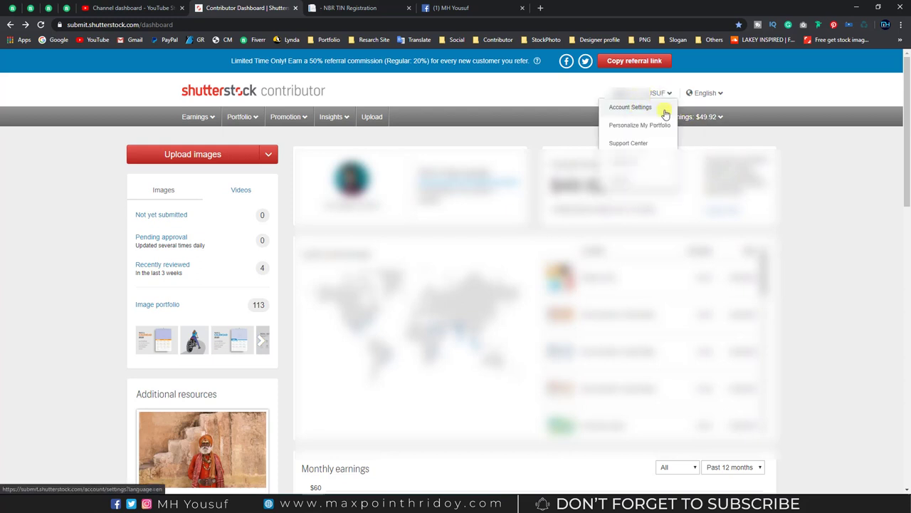
left_click(621, 107)
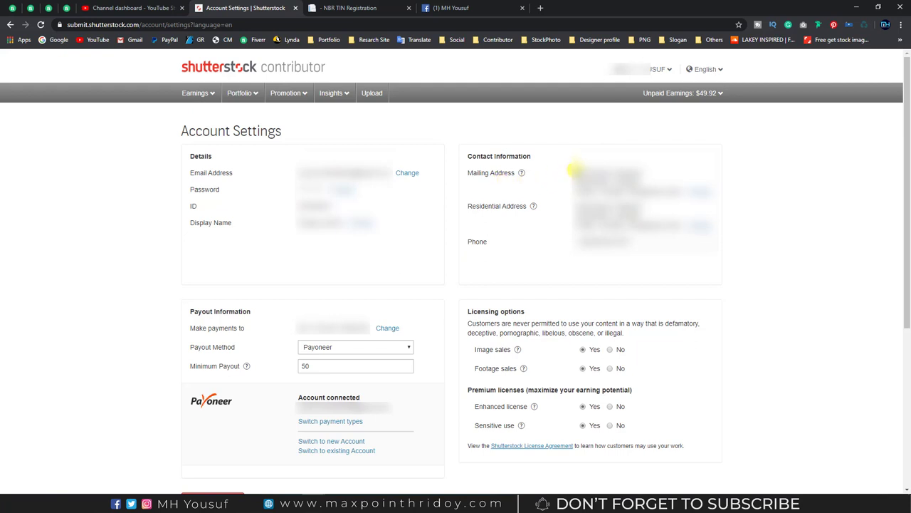
- Review the mailing and residential addresses in the contact information and the payee name in the payout information
left_click_drag(573, 174, 668, 221)
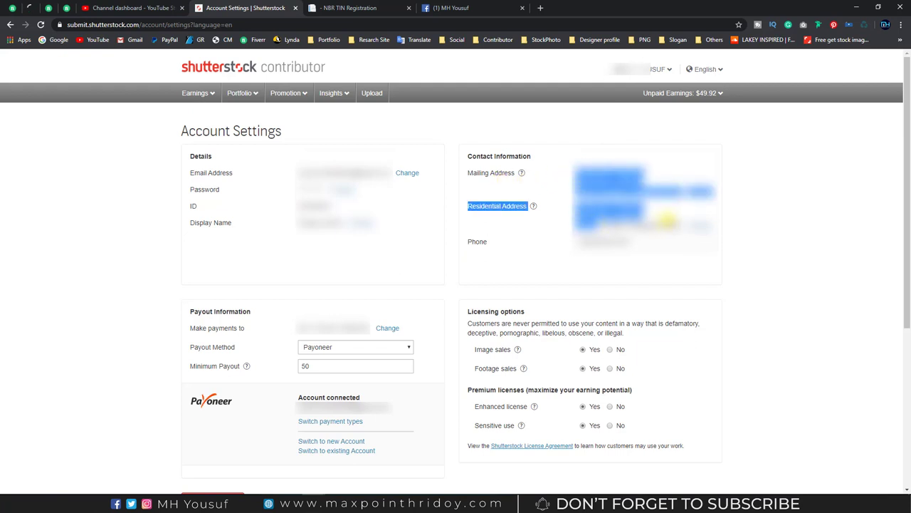
left_click(667, 222)
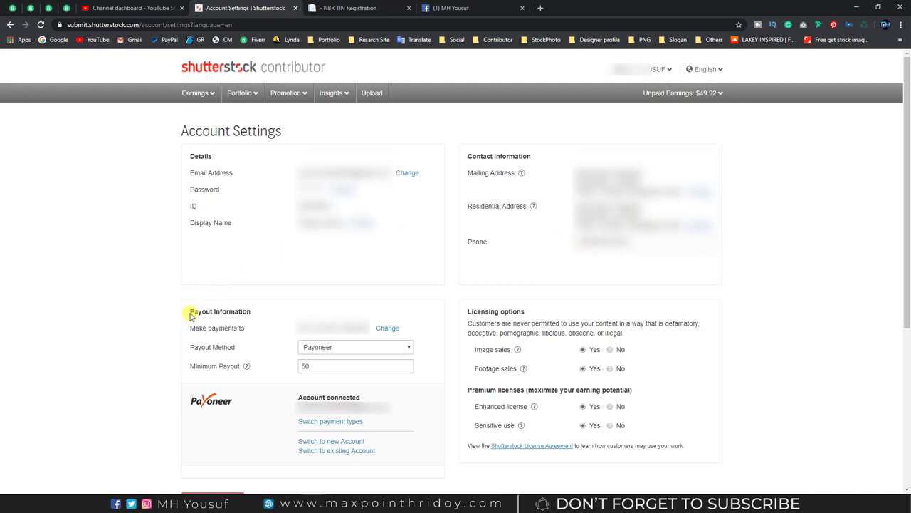
left_click_drag(189, 311, 246, 318)
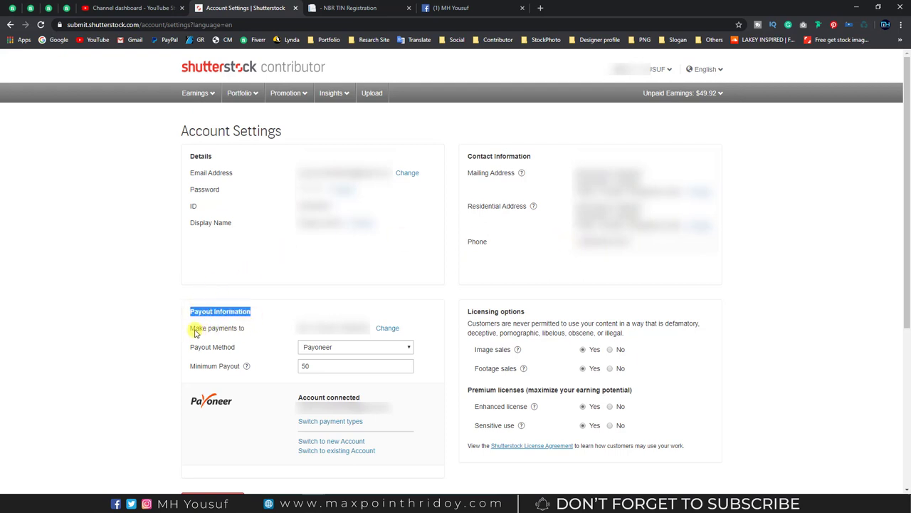
left_click_drag(190, 327, 242, 331)
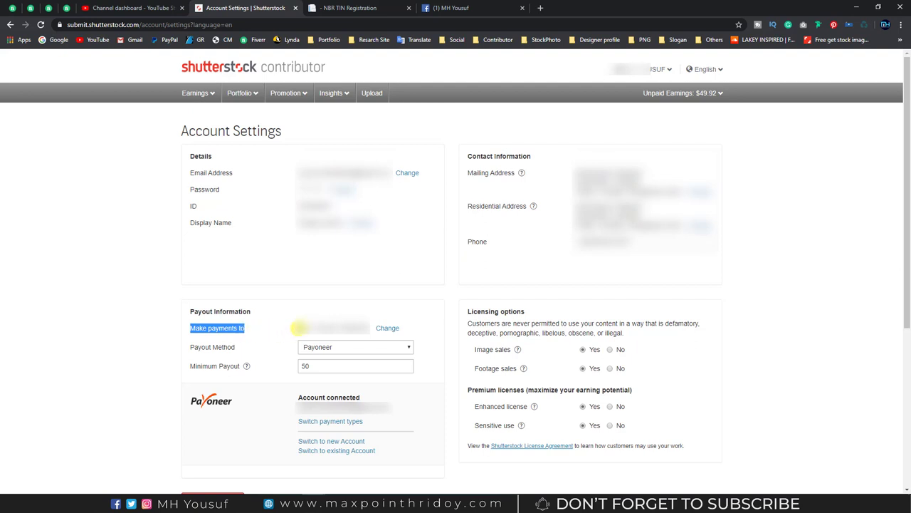
left_click(297, 328)
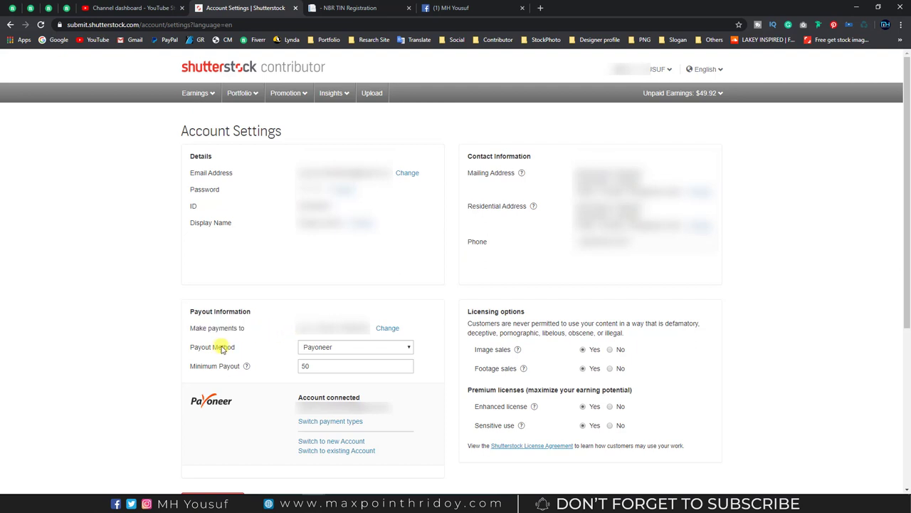
- Examine the payout method, the minimum payout amount with its help note, and the connected Payoneer account
left_click(329, 350)
left_click(329, 349)
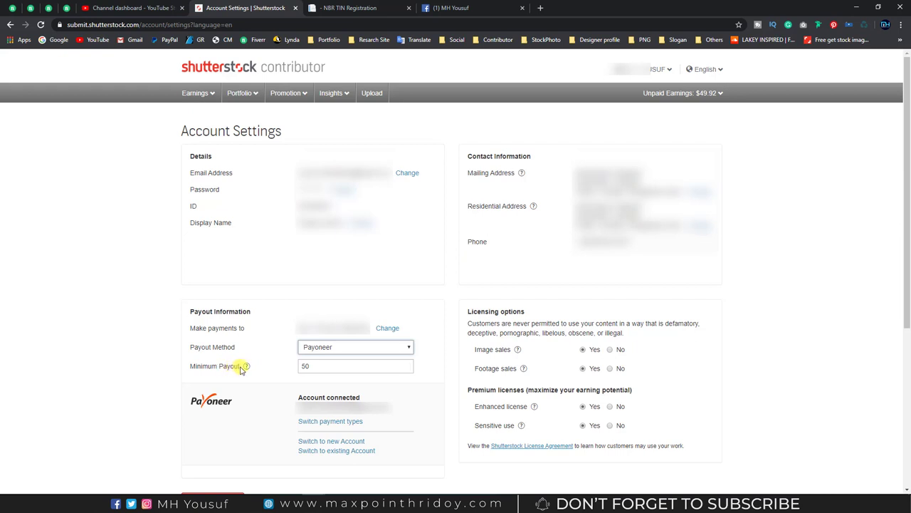
mouse_move(247, 367)
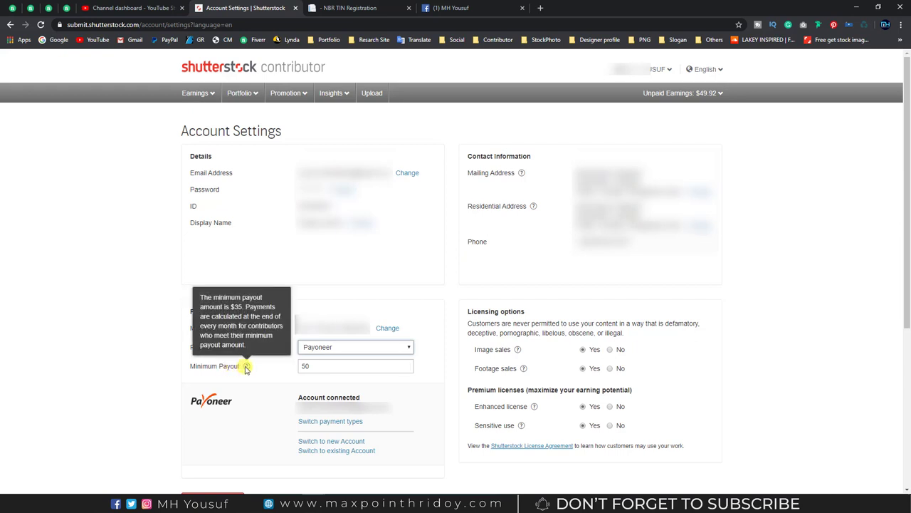
double_click(317, 366)
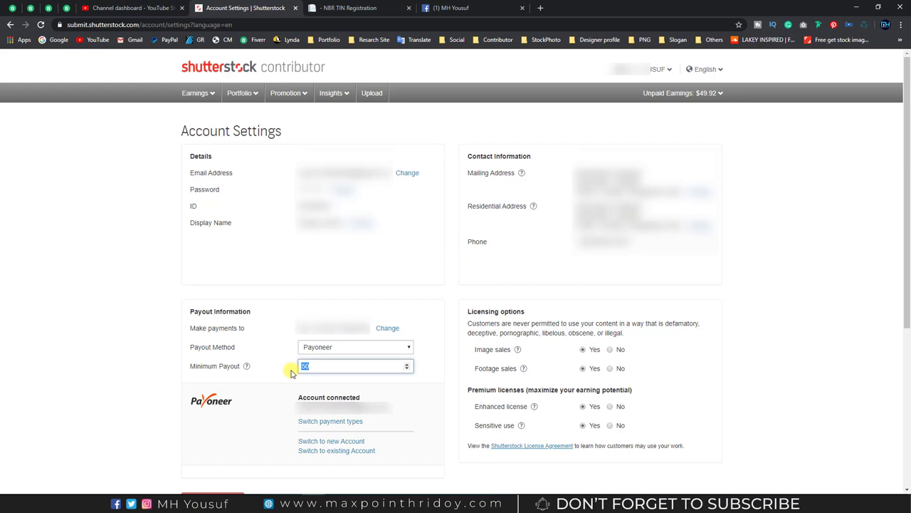
left_click(291, 373)
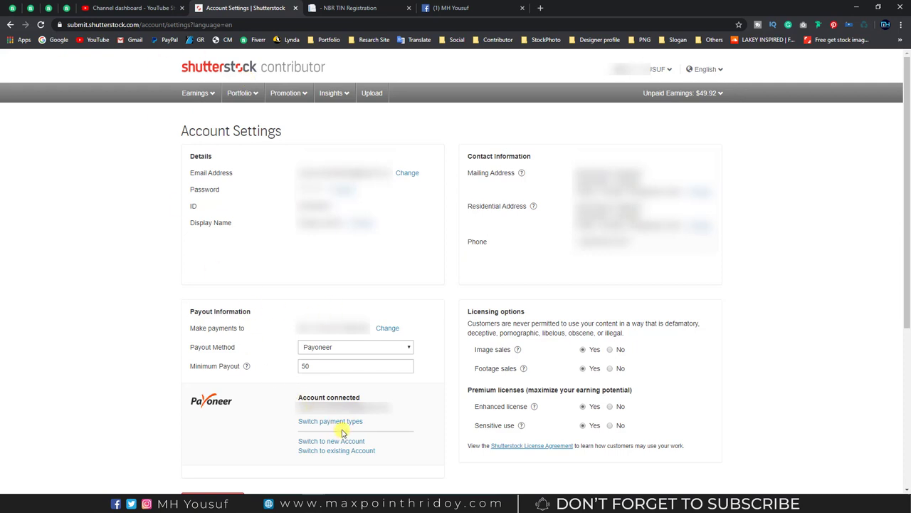
left_click_drag(240, 403, 207, 402)
left_click(195, 371)
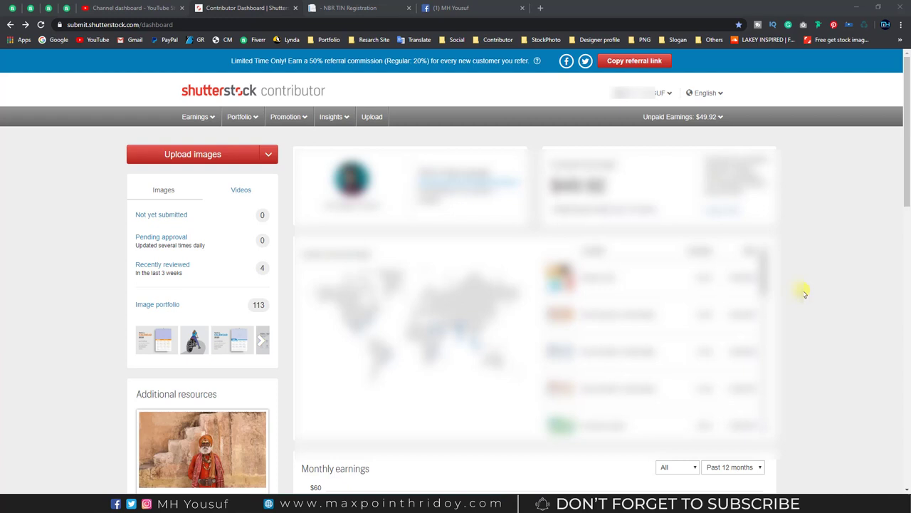
- View the NBR e-TIN registration site, and open the Tax Center of the Shutterstock contributor account
left_click(352, 8)
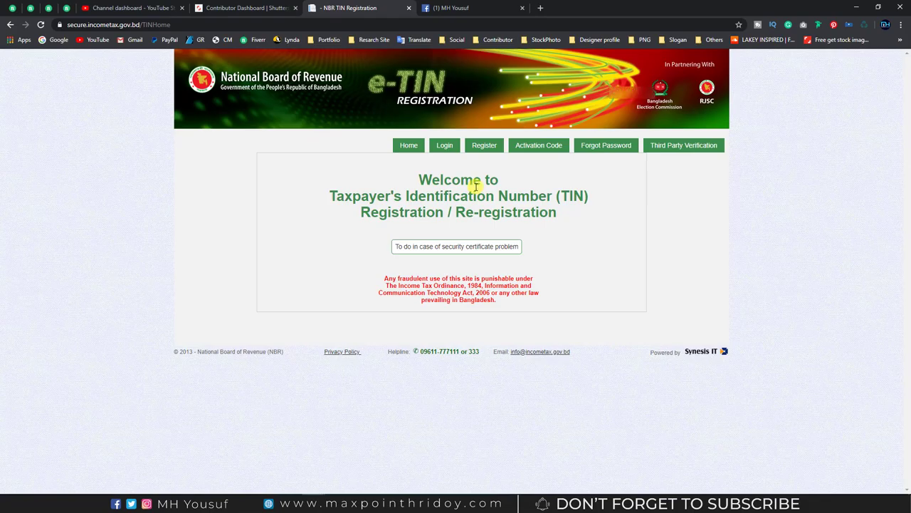
left_click(245, 7)
mouse_move(204, 118)
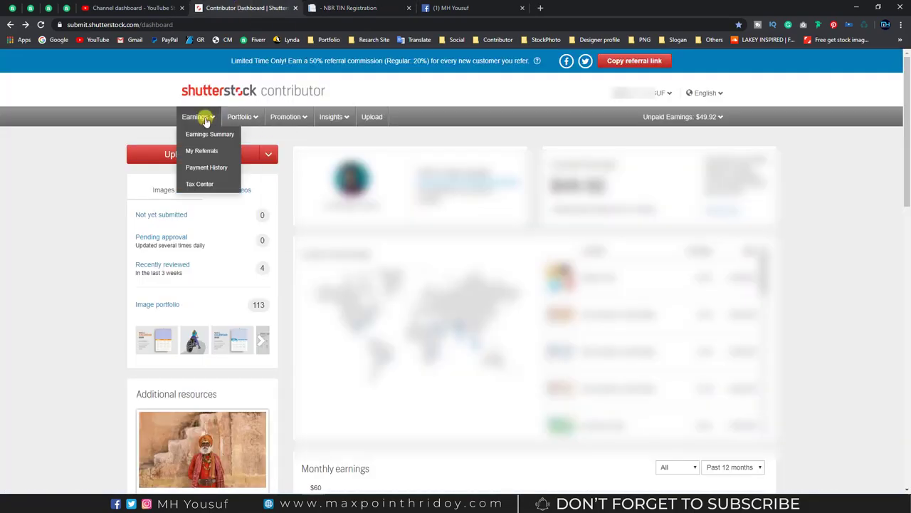
left_click(204, 182)
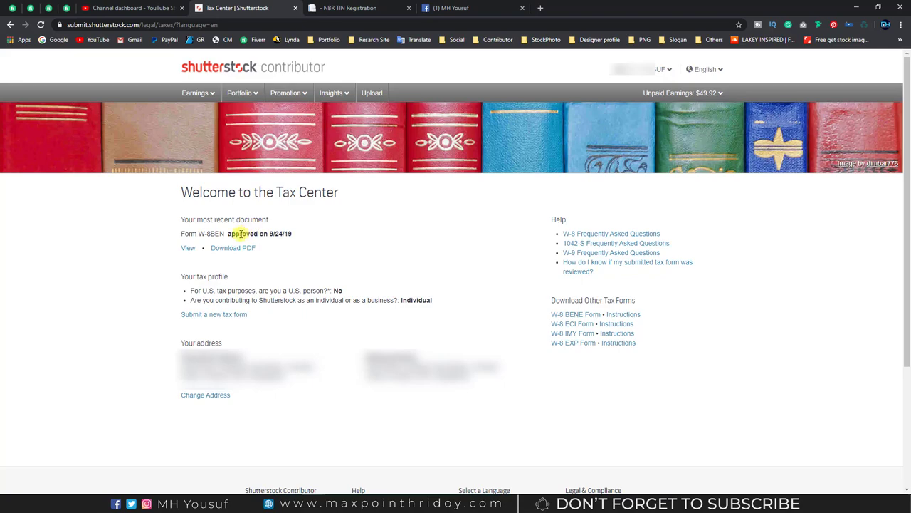
- Switch to File Explorer and view the image named 1 in the Shuttstock folder
left_click(107, 498)
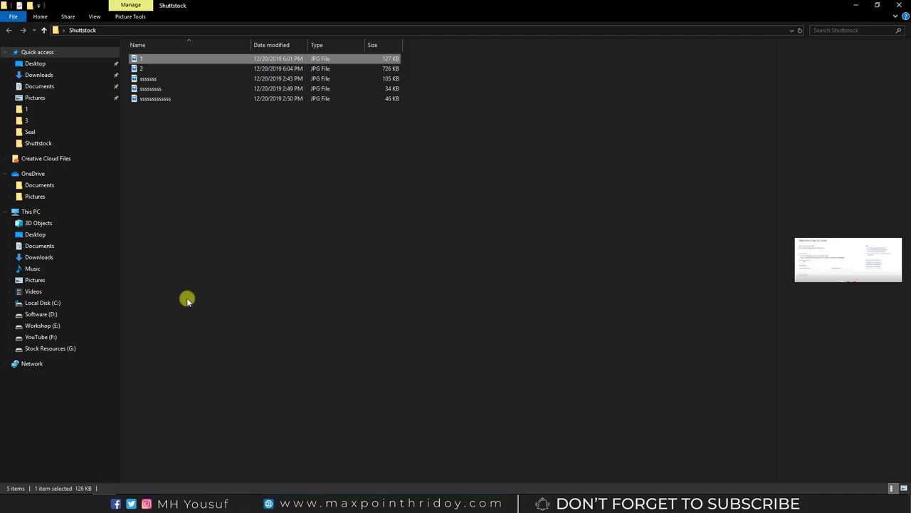
double_click(142, 58)
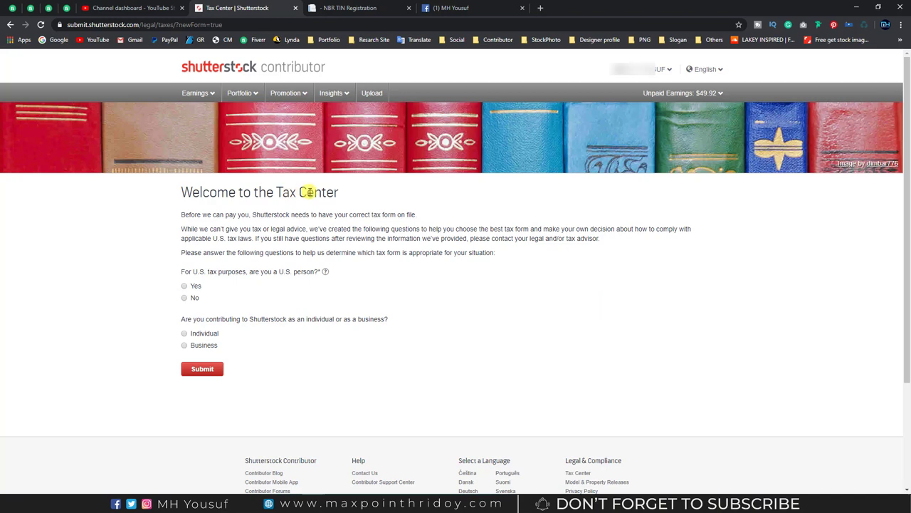
- Answer the new tax form questions with No for U.S. person and Individual for contributor type, and submit the answers
left_click_drag(212, 219, 384, 250)
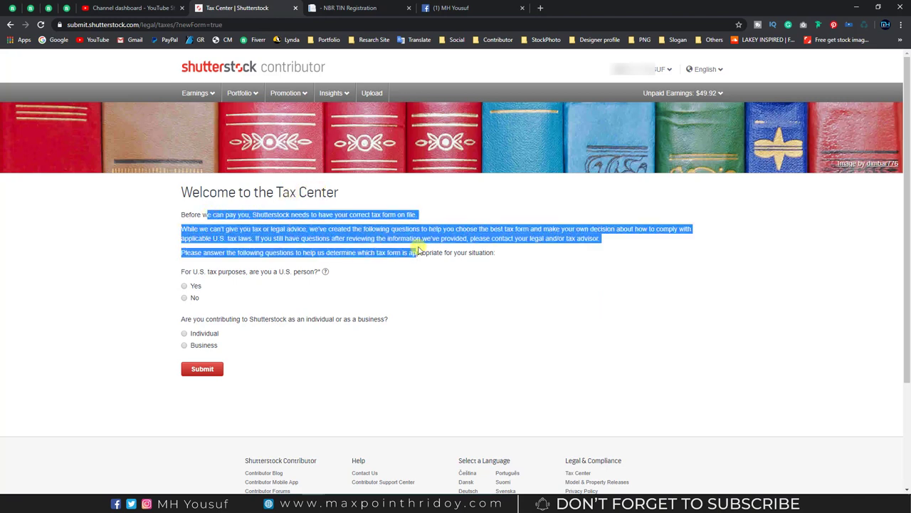
left_click(231, 264)
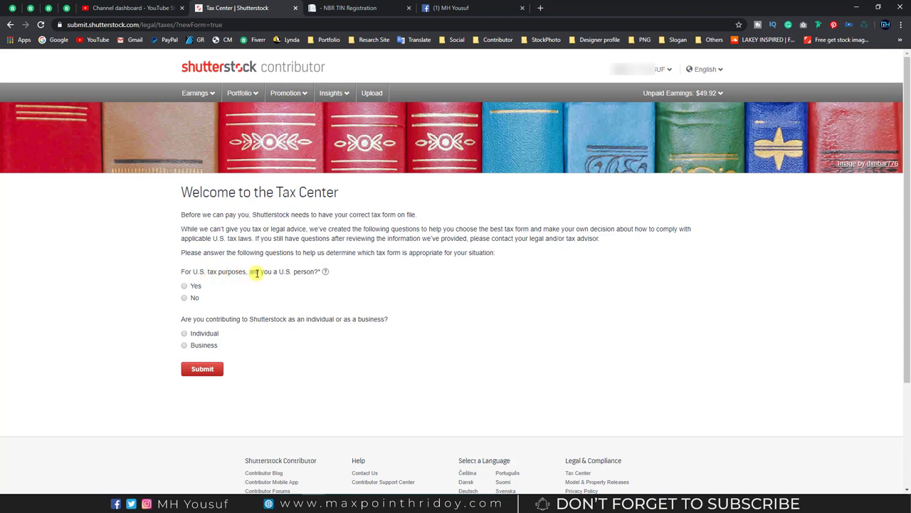
left_click_drag(272, 273, 311, 273)
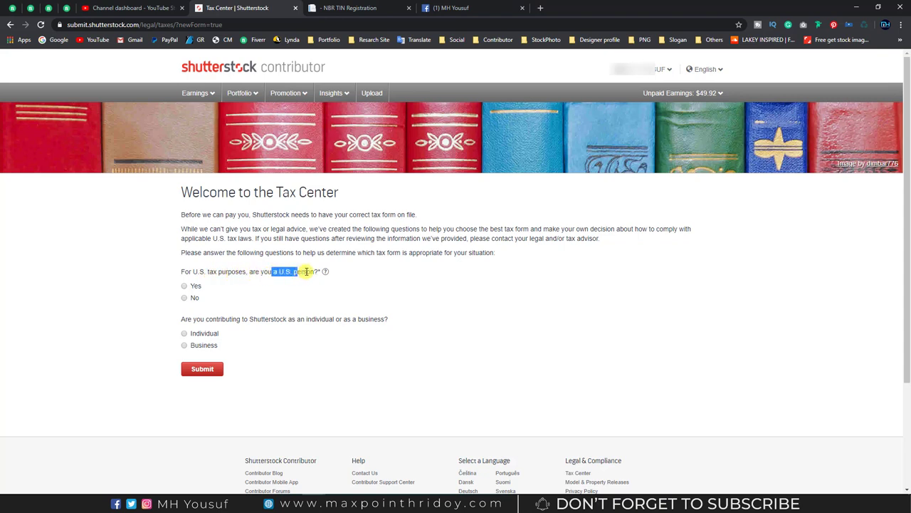
left_click(298, 276)
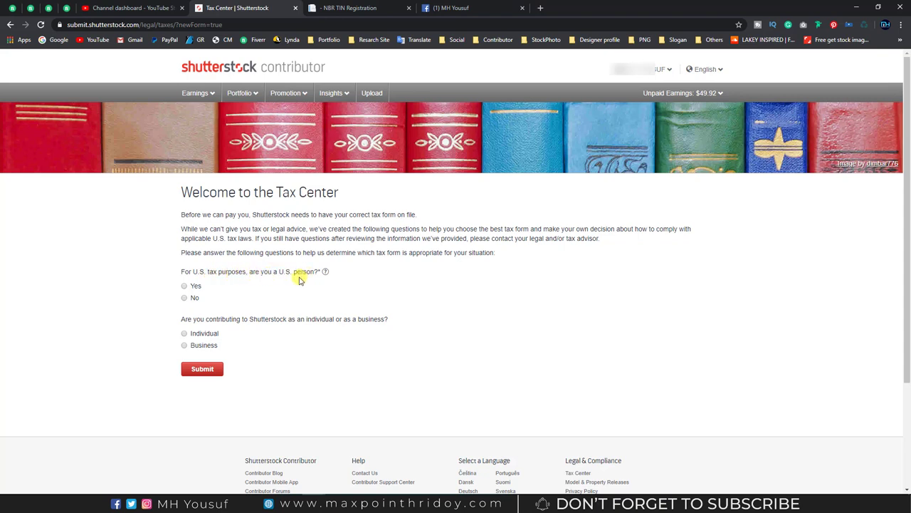
left_click(187, 298)
left_click_drag(185, 320, 311, 318)
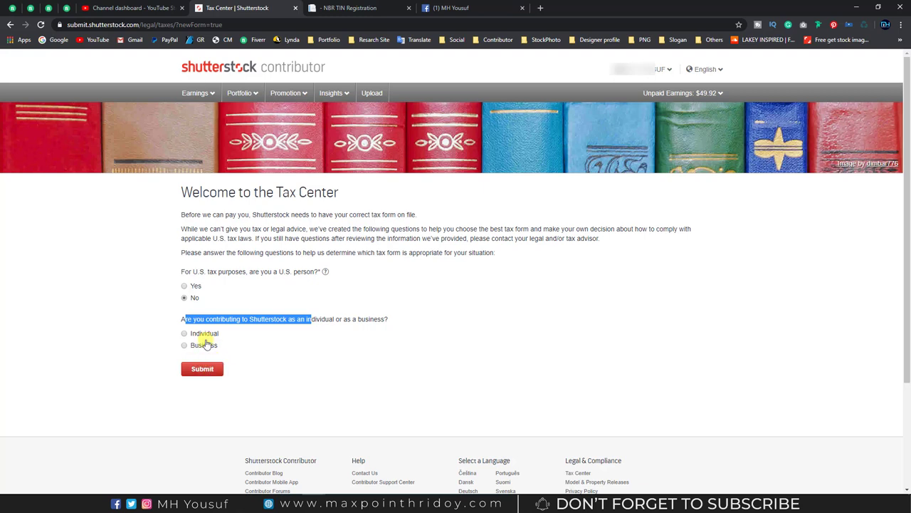
left_click(202, 369)
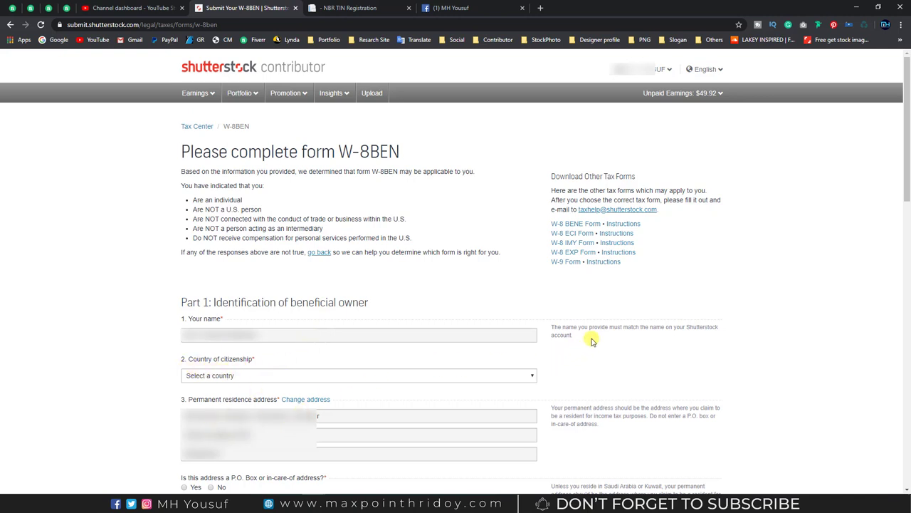
- On the W-8BEN form, choose ITIN as the U.S. taxpayer identification type and enter a sample taxpayer number
left_click(907, 210)
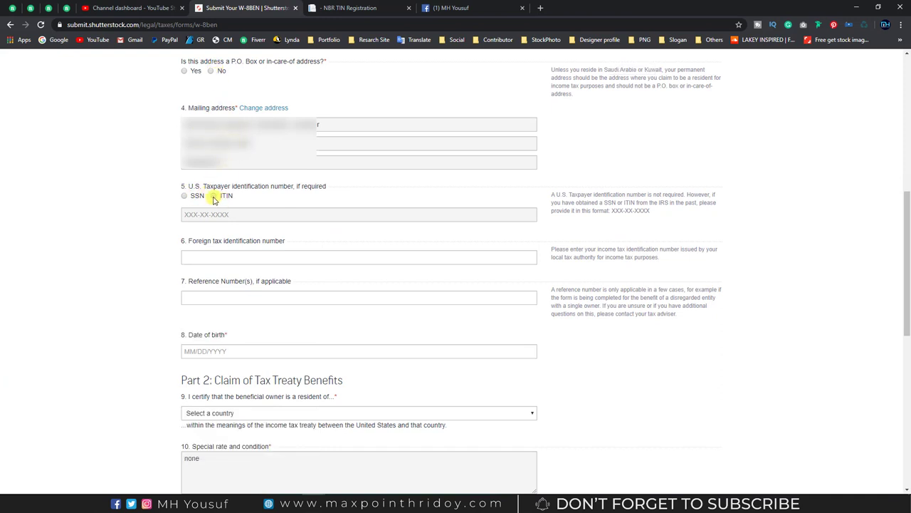
left_click(355, 7)
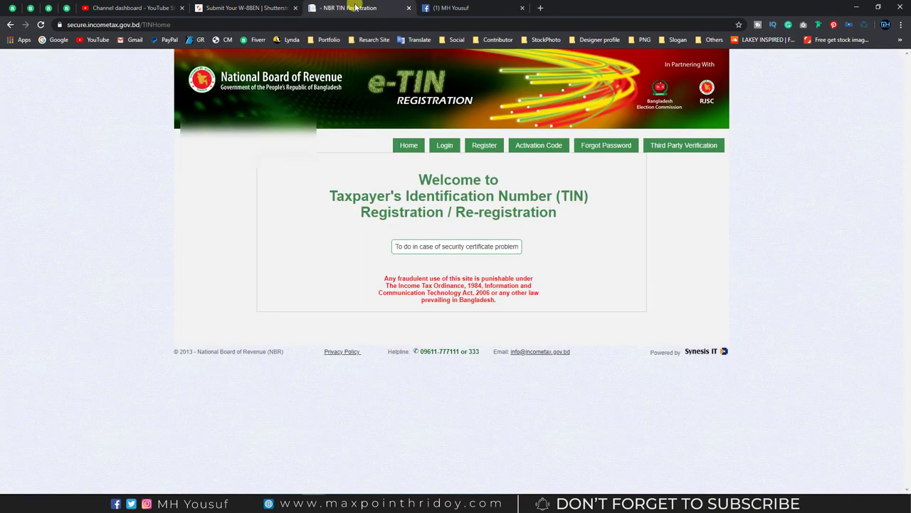
left_click(233, 7)
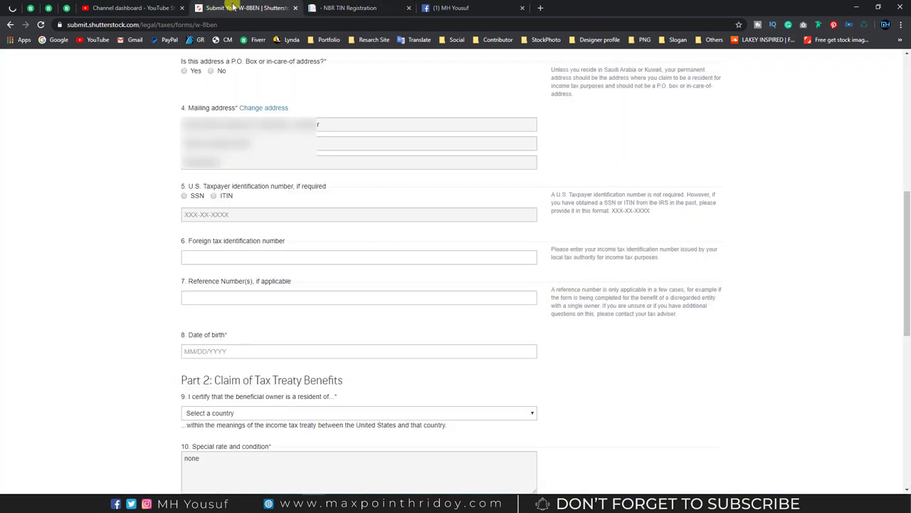
left_click(213, 197)
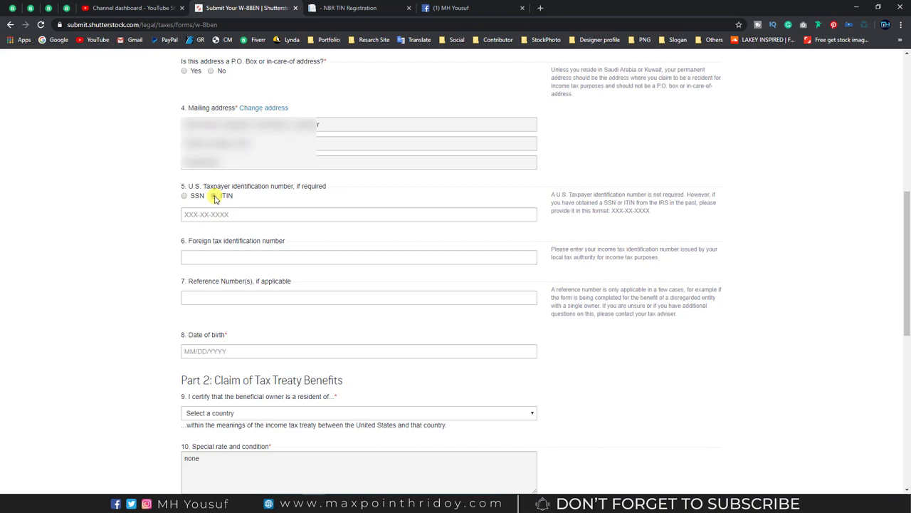
left_click(239, 214)
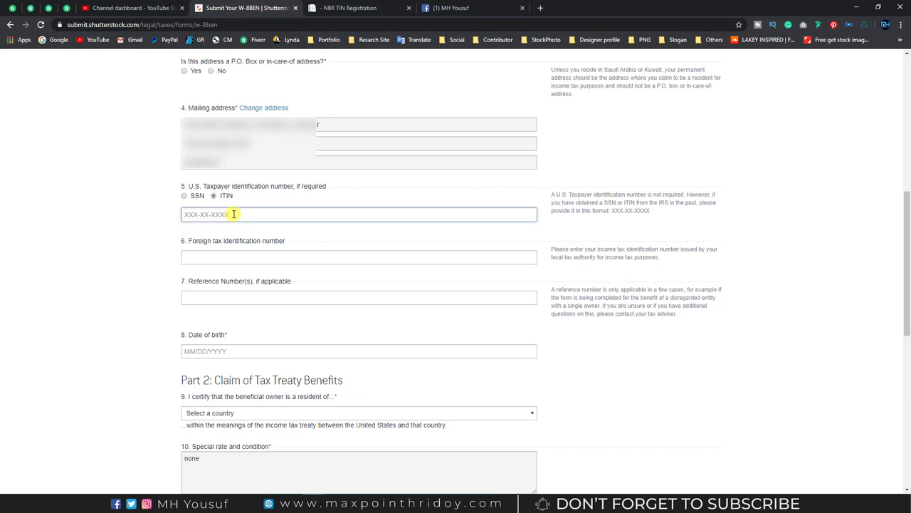
type("2222222222222")
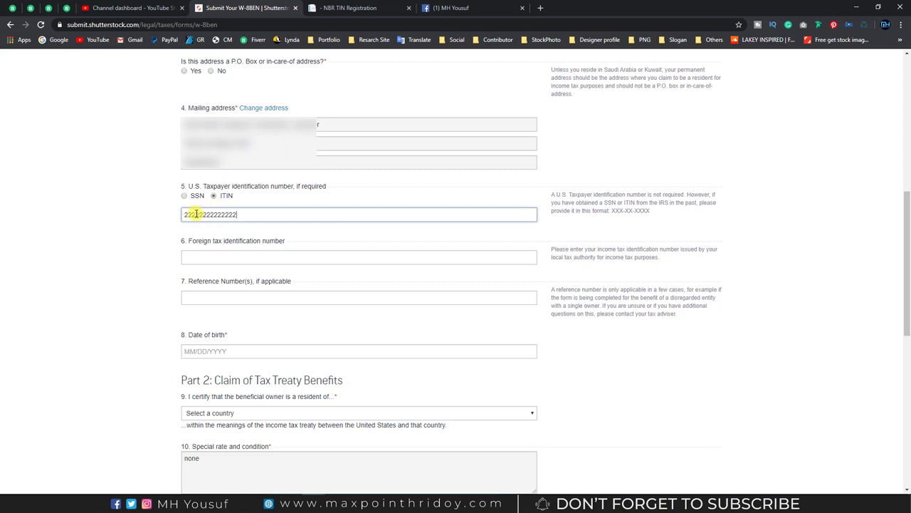
left_click_drag(241, 214, 178, 213)
key("BackSpace")
key("BackSpace")
type("2222222222")
- Review the W-8BEN fields for foreign tax identification number, reference number, date of birth and tax treaty benefits, plus the certification section
left_click_drag(300, 239, 190, 241)
scroll(230, 283, "down", 2)
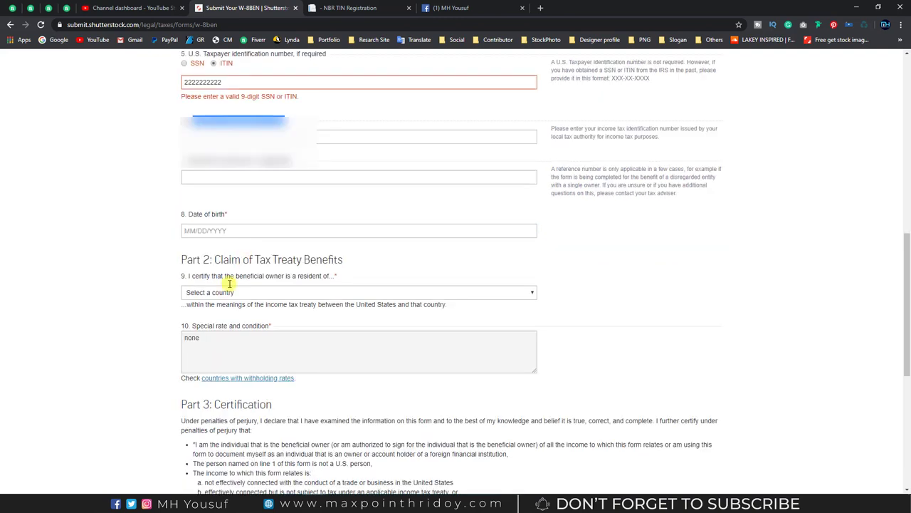
left_click(160, 182)
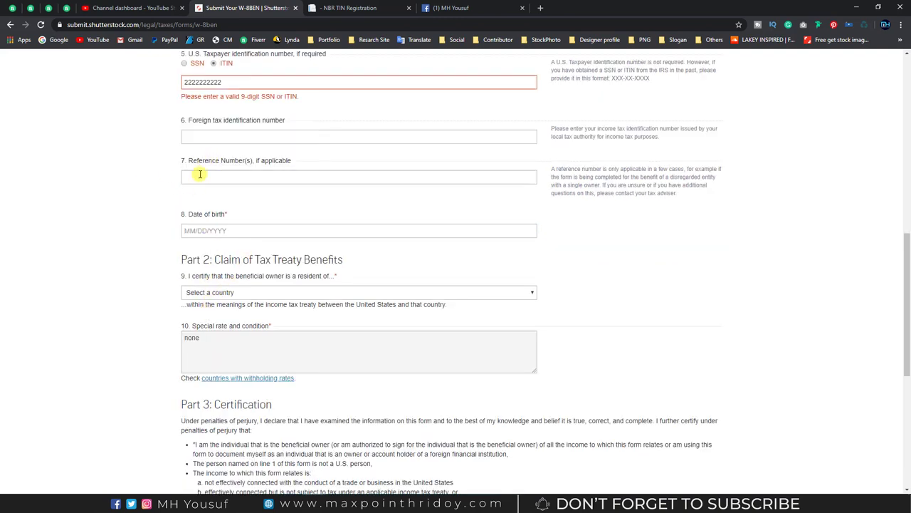
left_click_drag(291, 160, 205, 162)
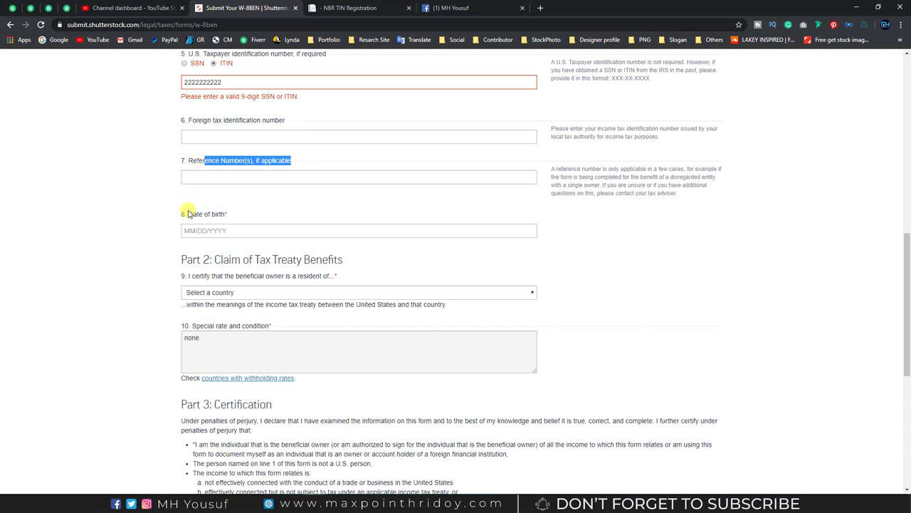
left_click_drag(228, 213, 188, 214)
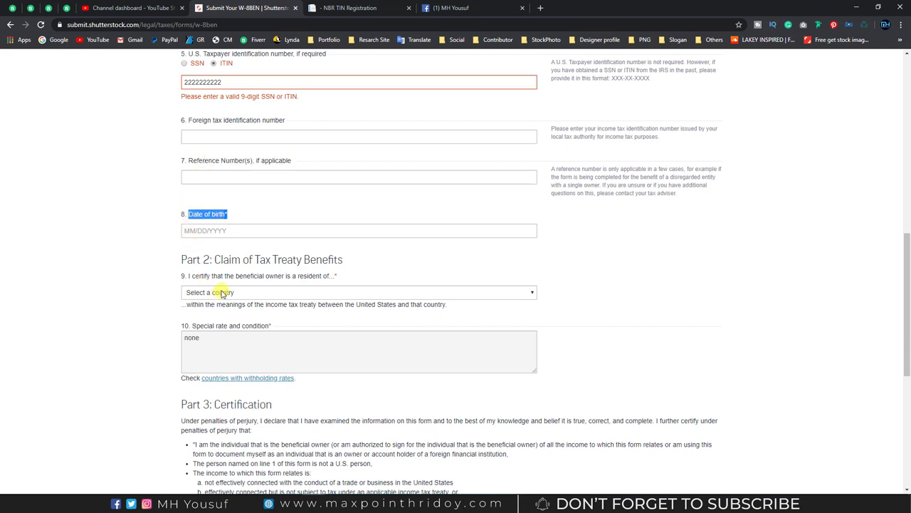
scroll(238, 339, "down", 1)
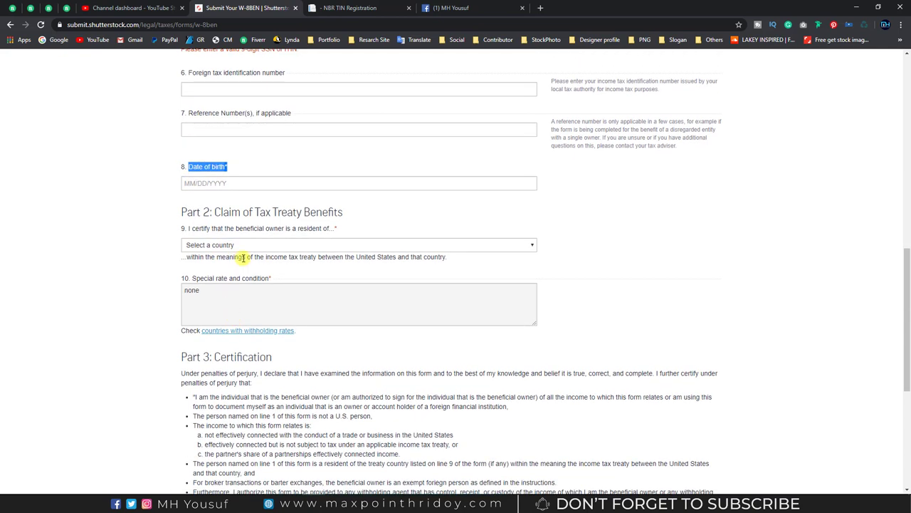
scroll(297, 317, "down", 2)
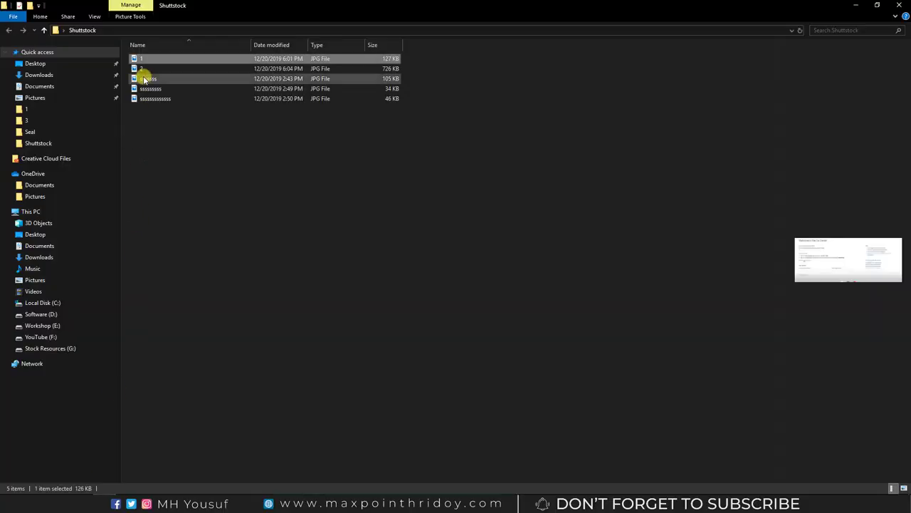
- View the digital signature screenshot in the Shuttstock folder, close it, and return to the W-8BEN form in the browser
double_click(142, 73)
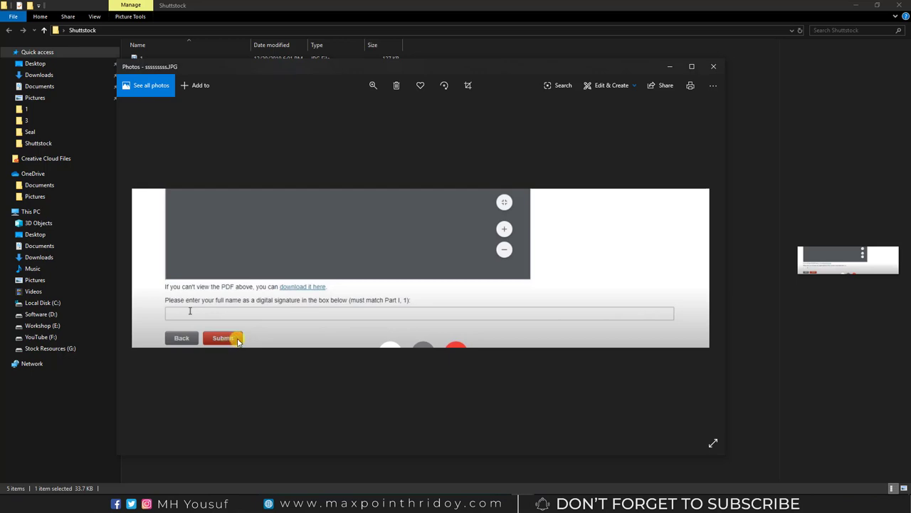
left_click(713, 67)
mouse_move(313, 507)
left_click(271, 468)
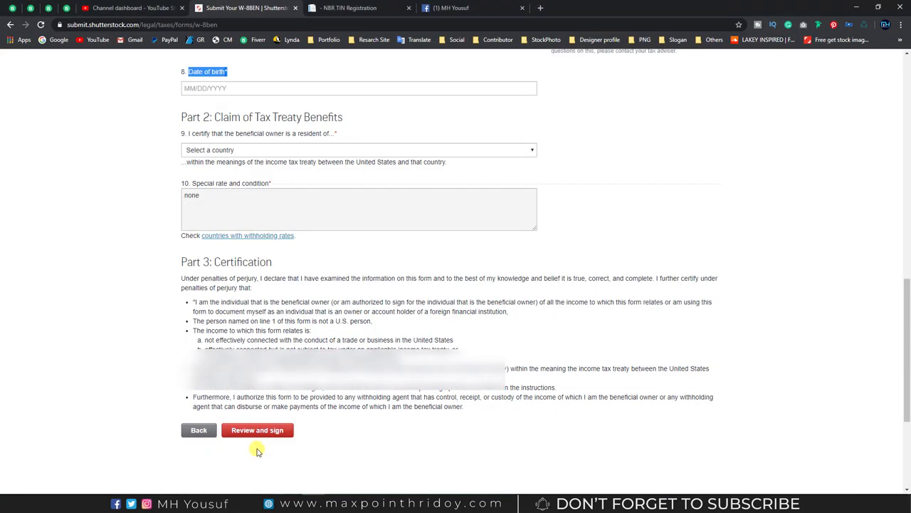